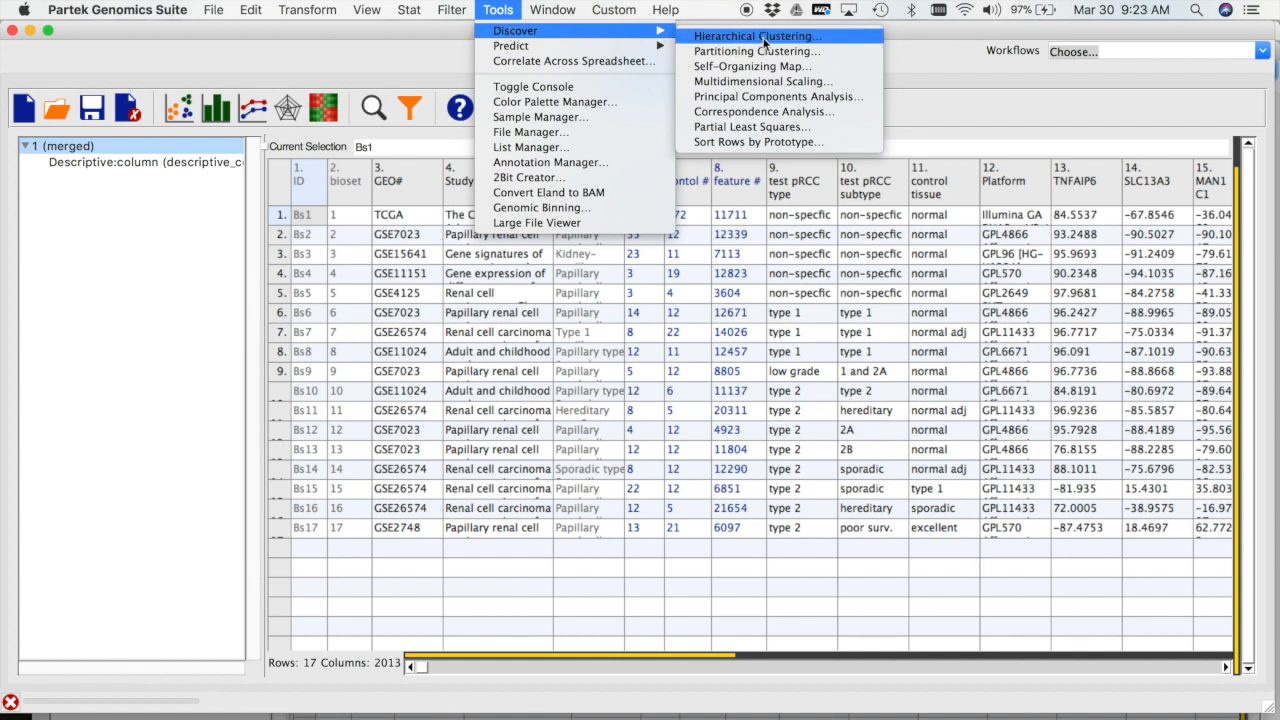
Run hierarchical clustering on rows and columns with no normalization and Rank (Spearman) Dissimilarity for both row and column dissimilarity
click(765, 40)
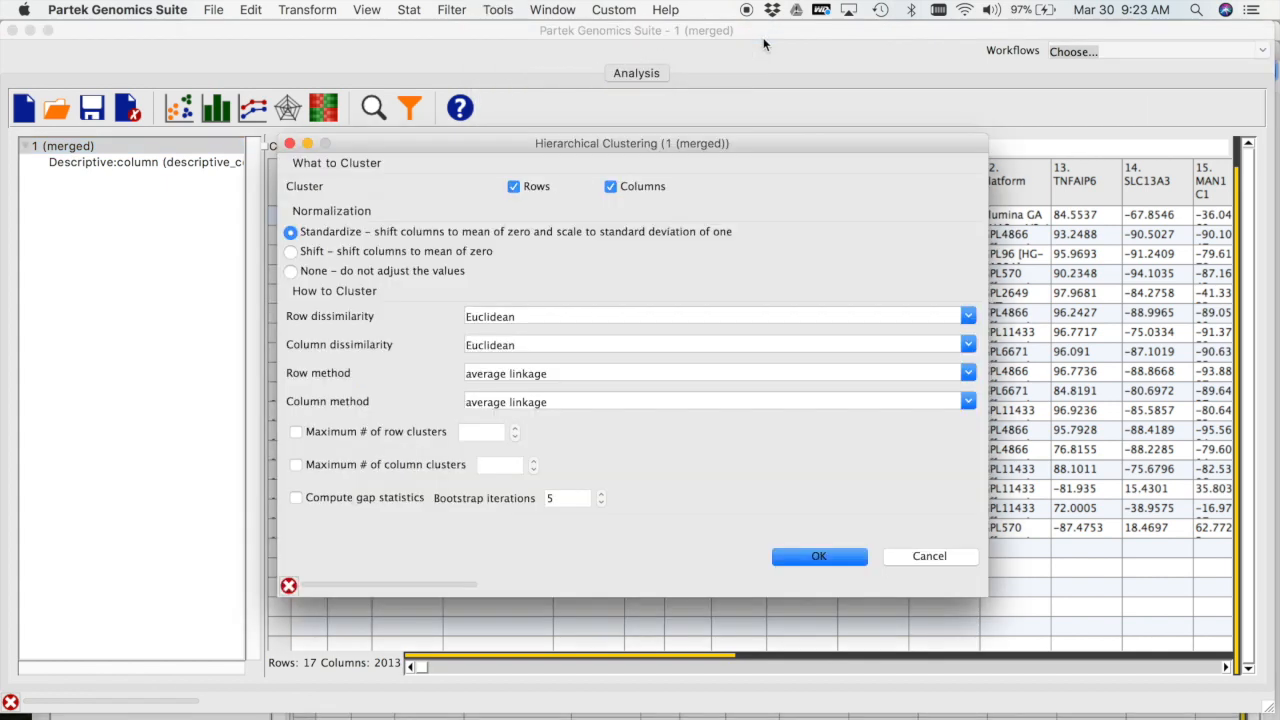
drag(617, 143, 562, 76)
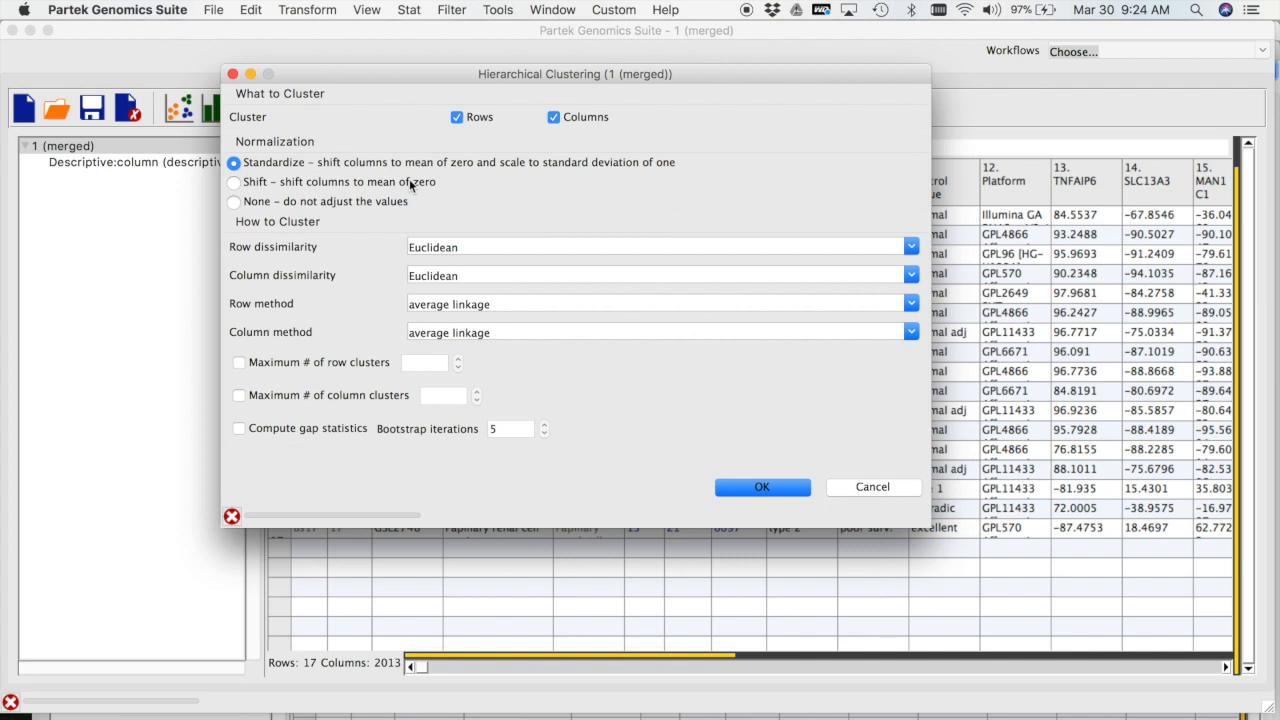
click(234, 201)
click(913, 250)
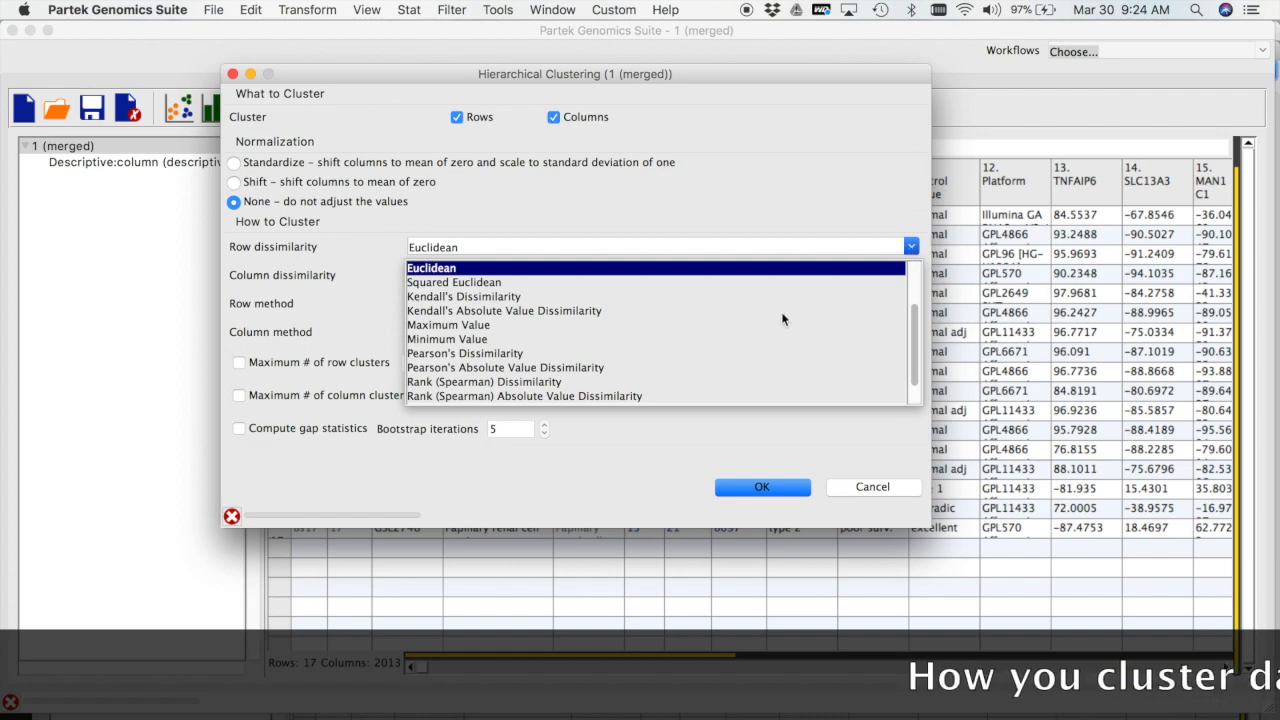
click(520, 382)
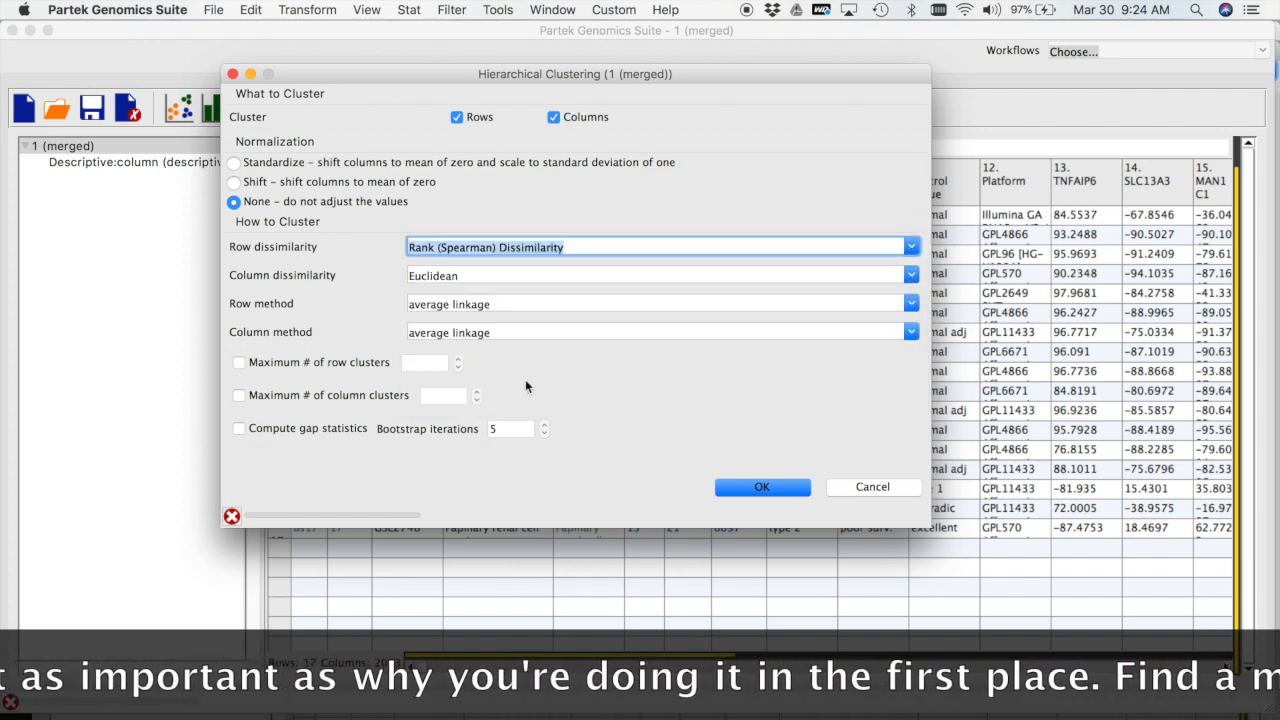
click(911, 248)
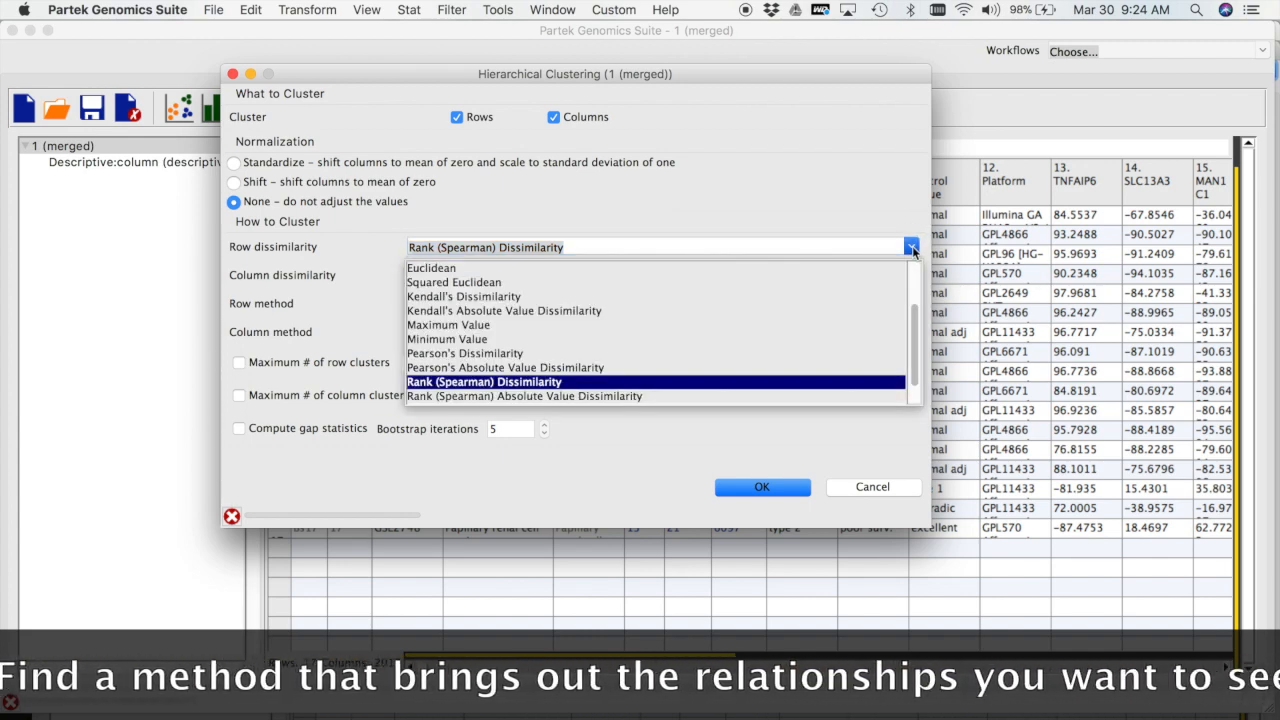
click(912, 250)
click(911, 276)
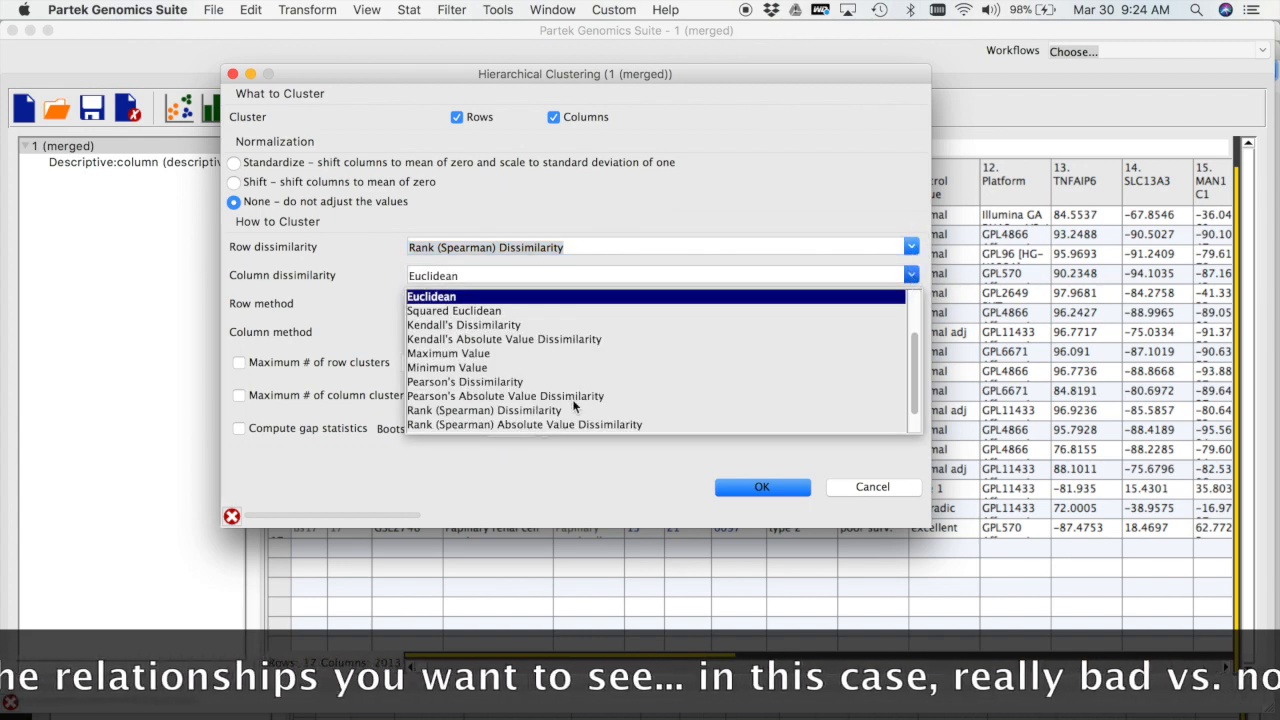
click(543, 411)
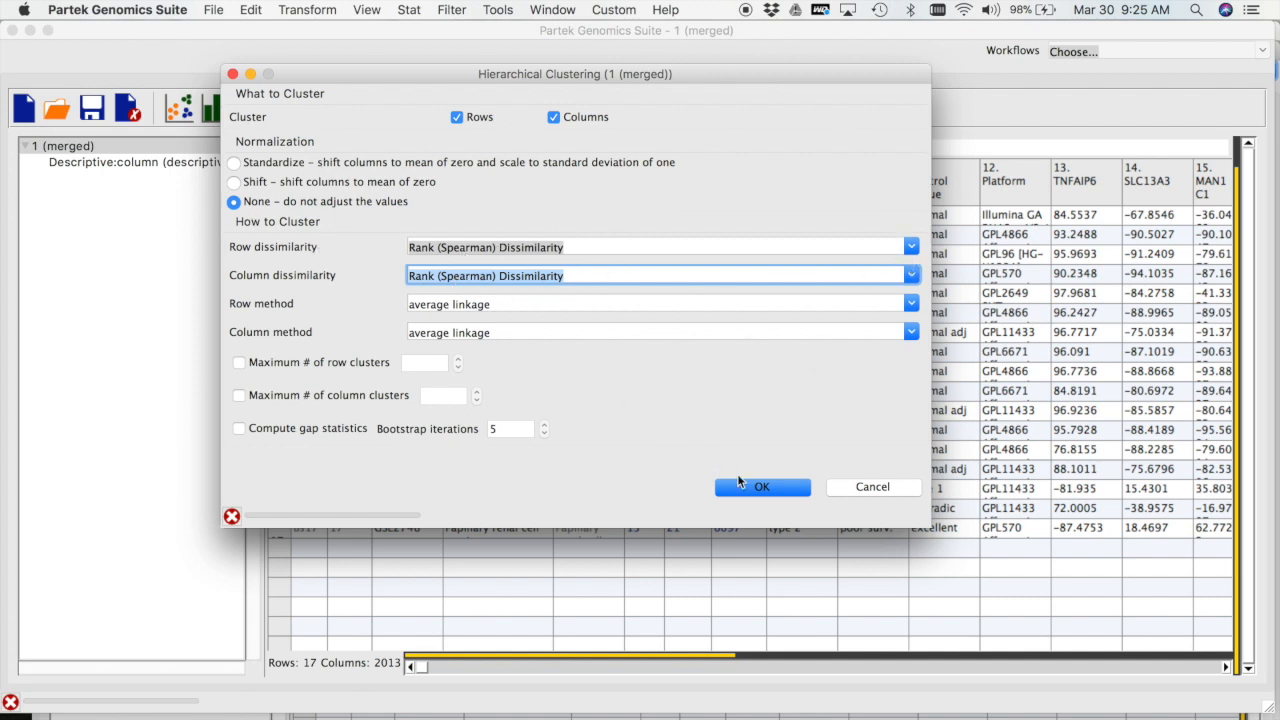
click(759, 490)
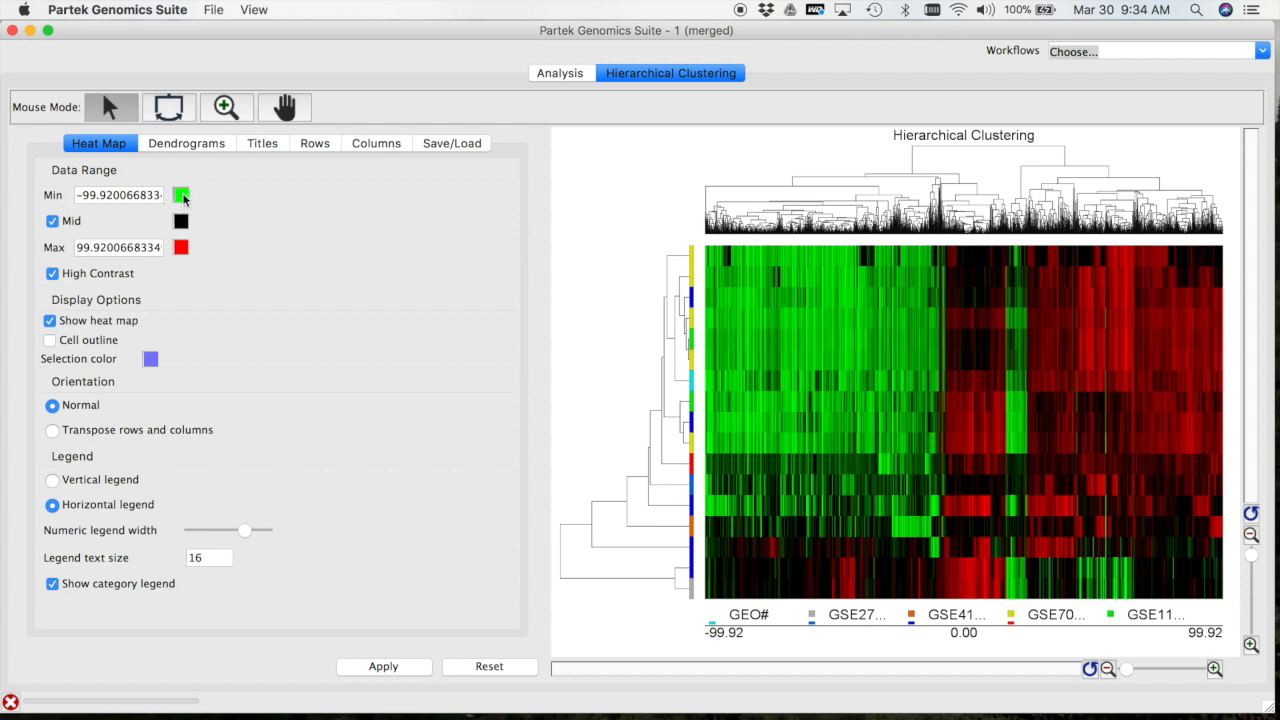
Set the heat map's minimum color to blue and maximum color to Lemon yellow, and transpose its rows and columns
click(182, 196)
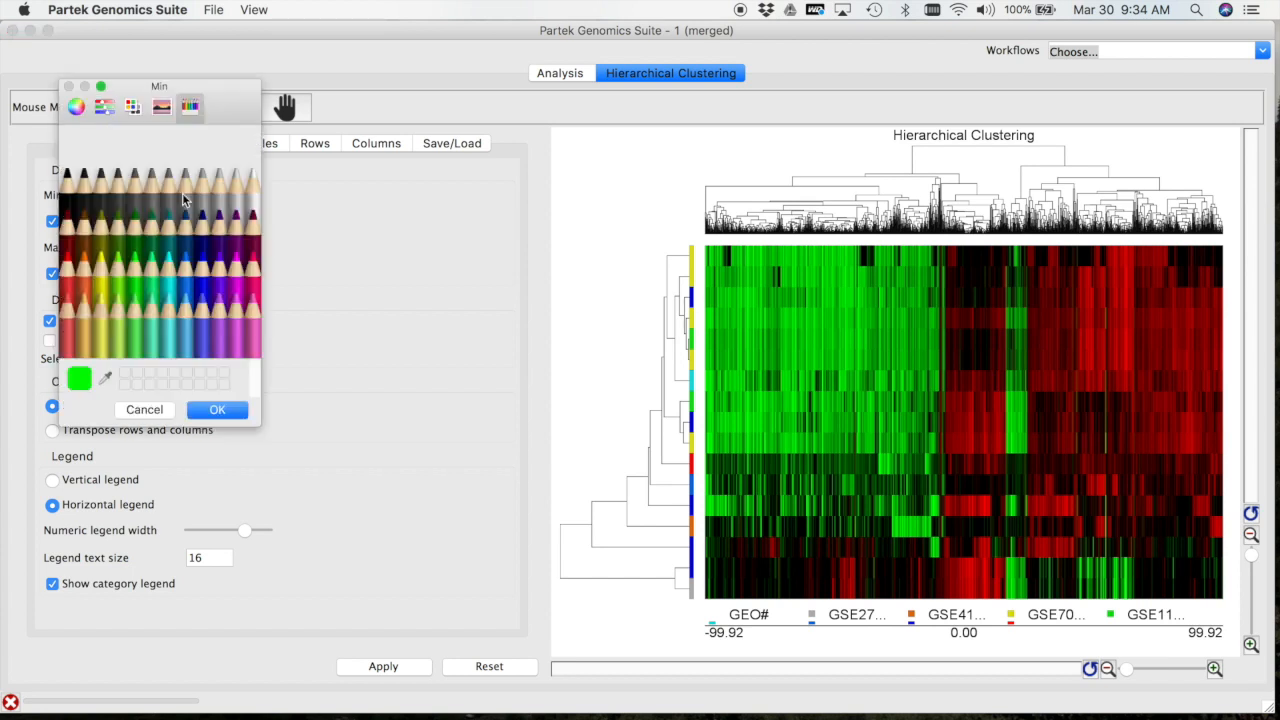
click(202, 282)
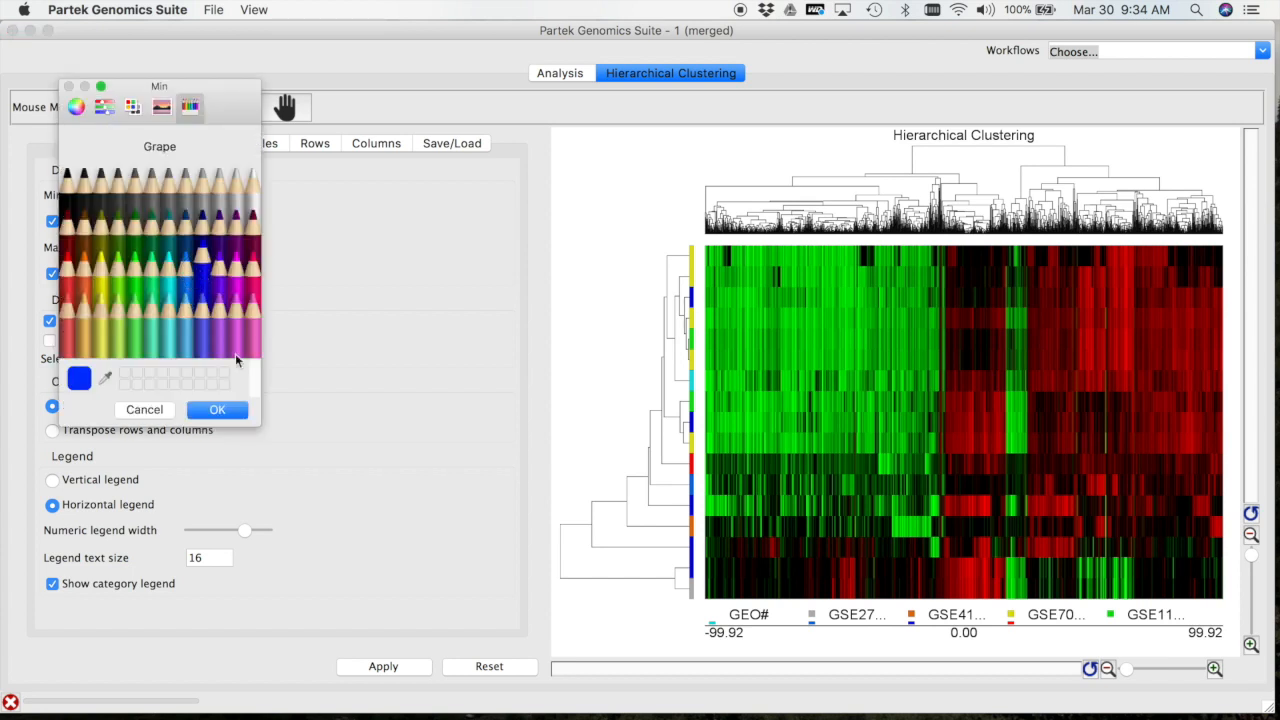
click(219, 408)
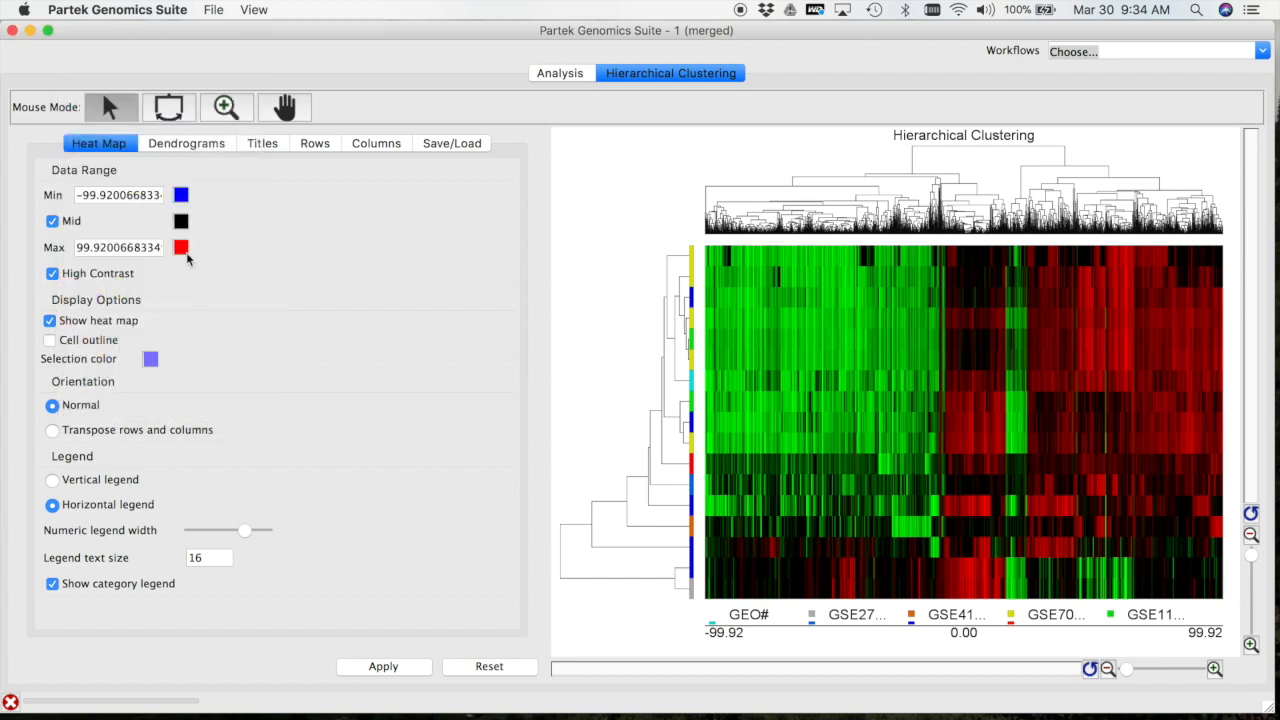
click(181, 248)
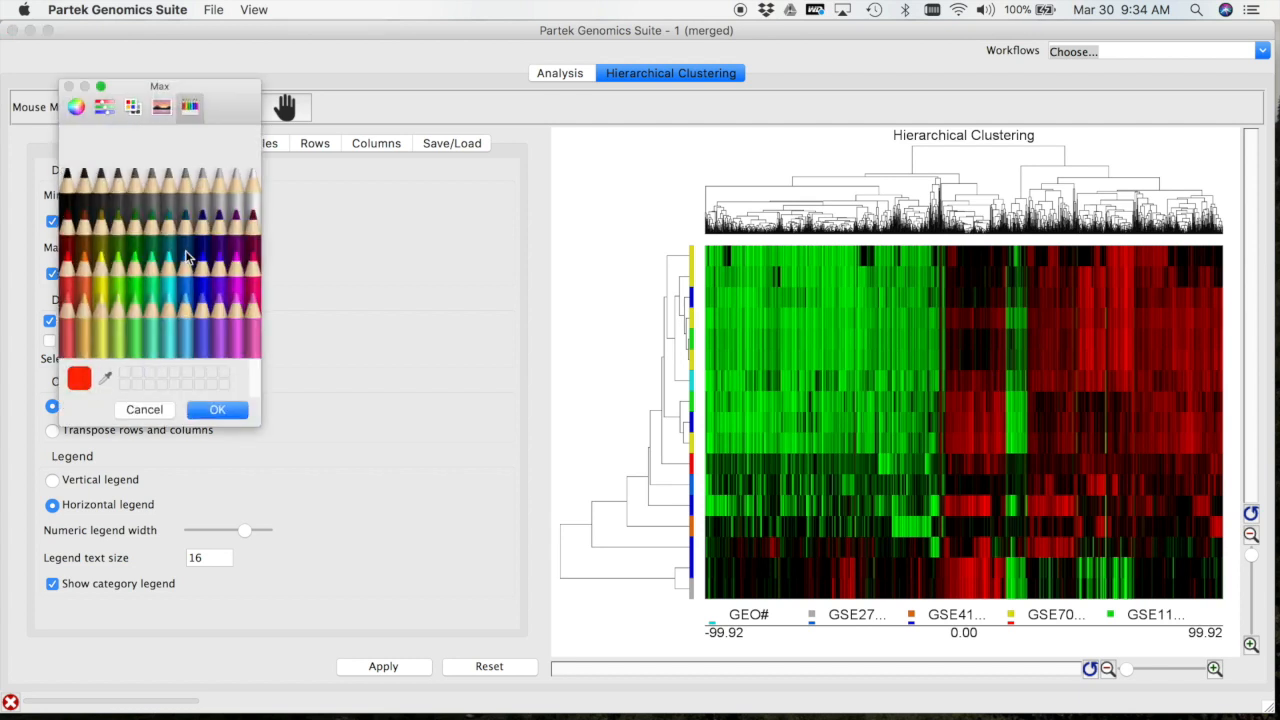
click(100, 279)
click(222, 411)
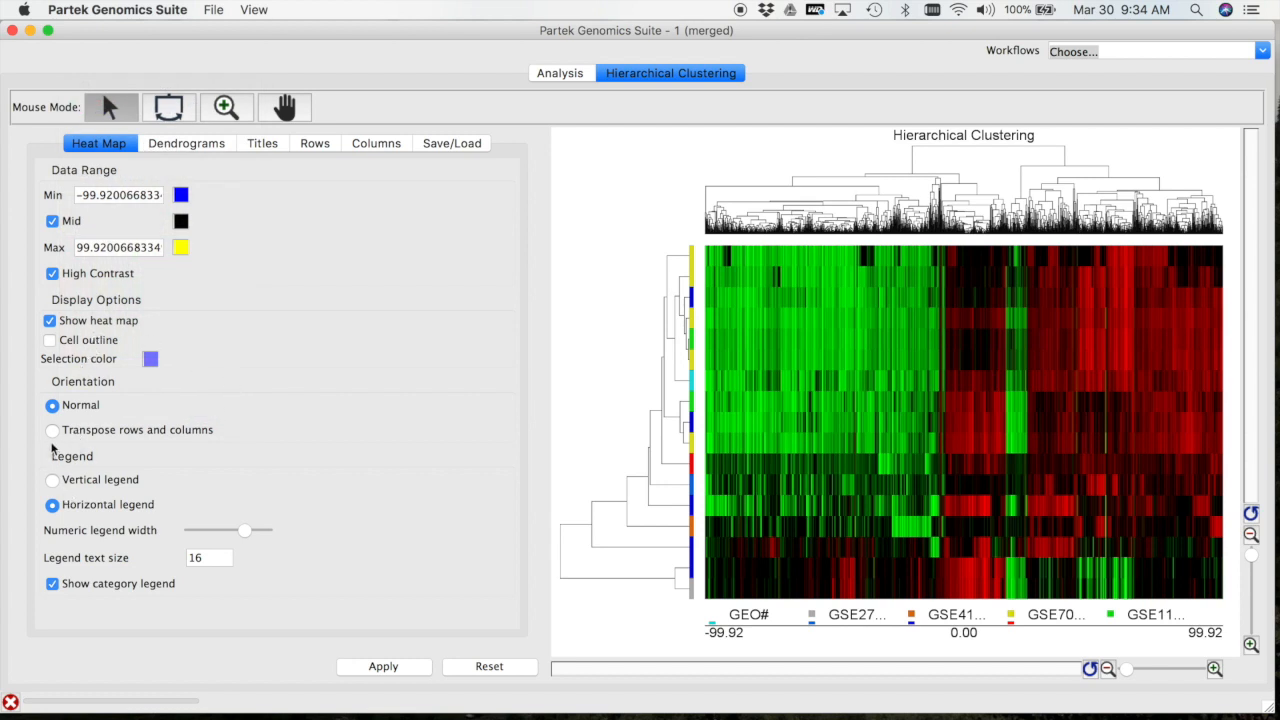
click(52, 430)
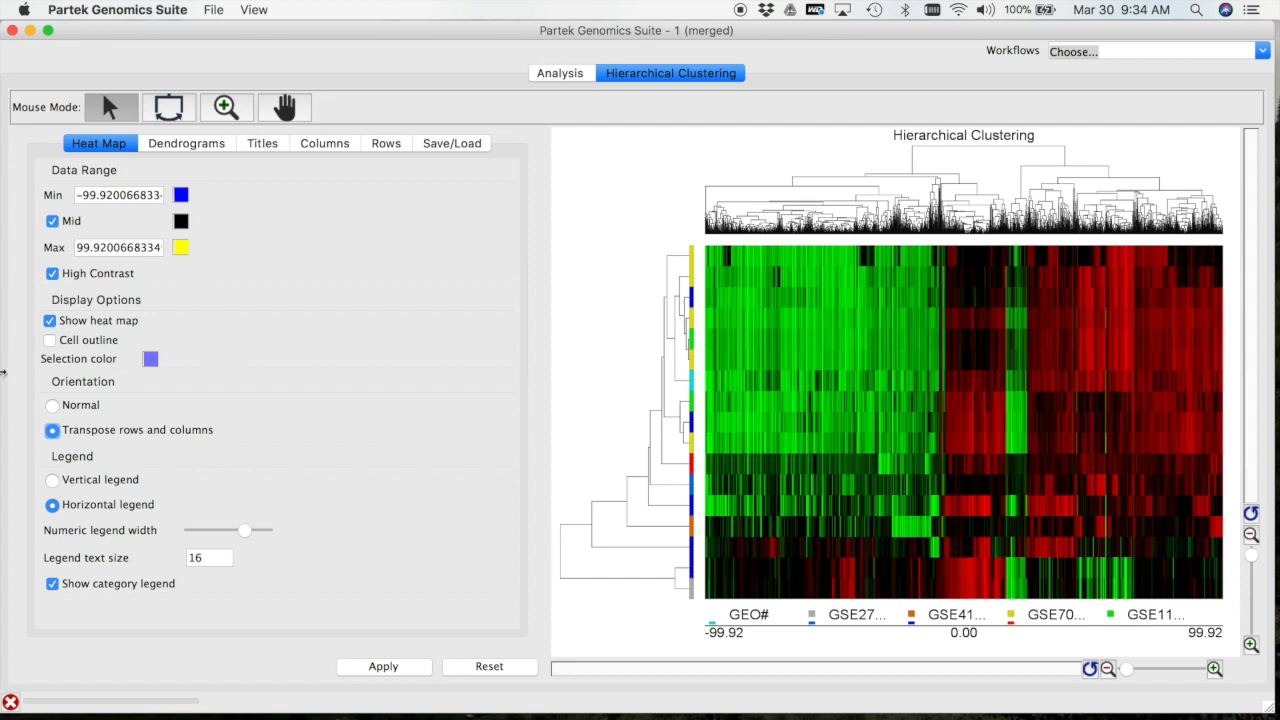
click(409, 668)
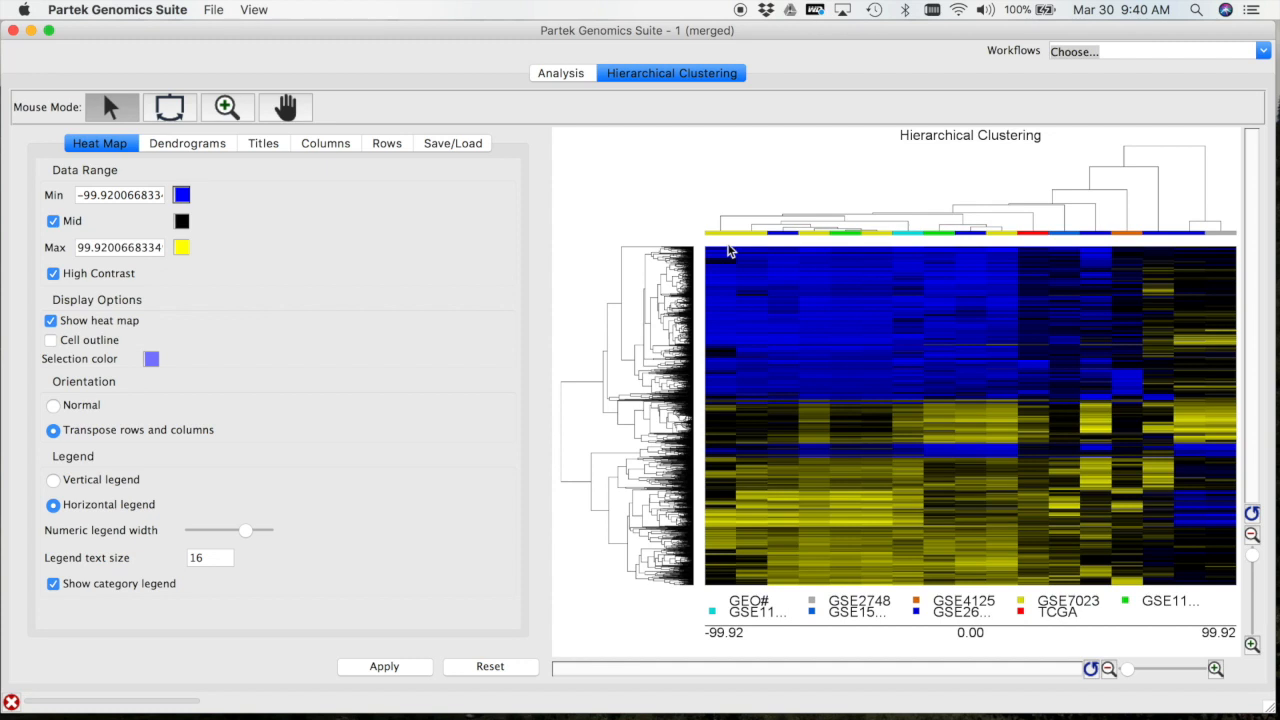
Add a control tissue column annotation with a width of 22 pixels, visible labels and a text size of 20
click(330, 150)
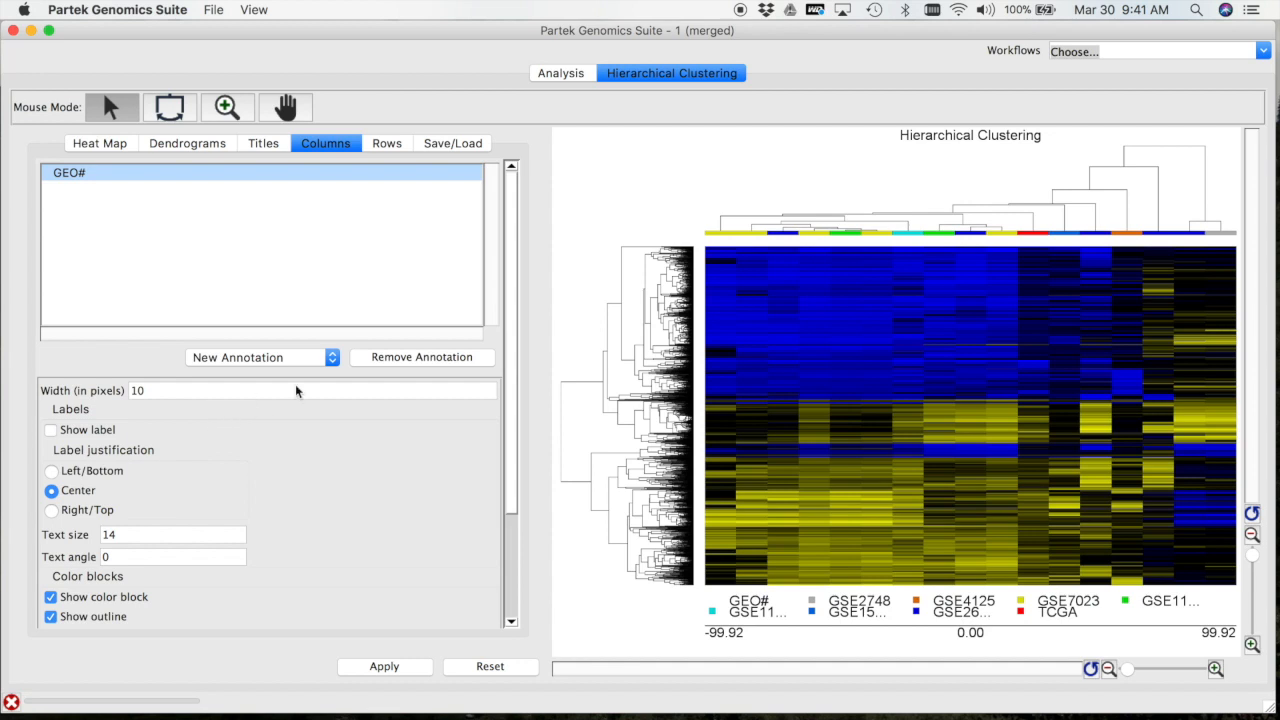
click(333, 358)
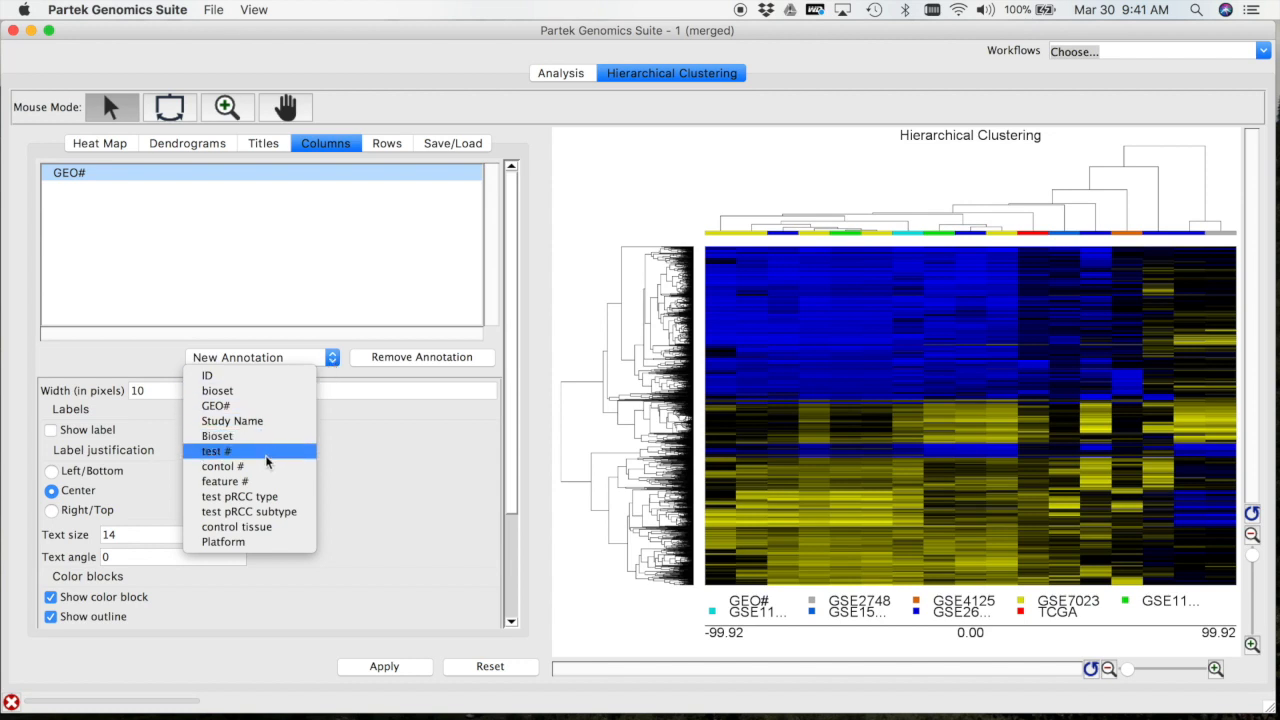
click(273, 531)
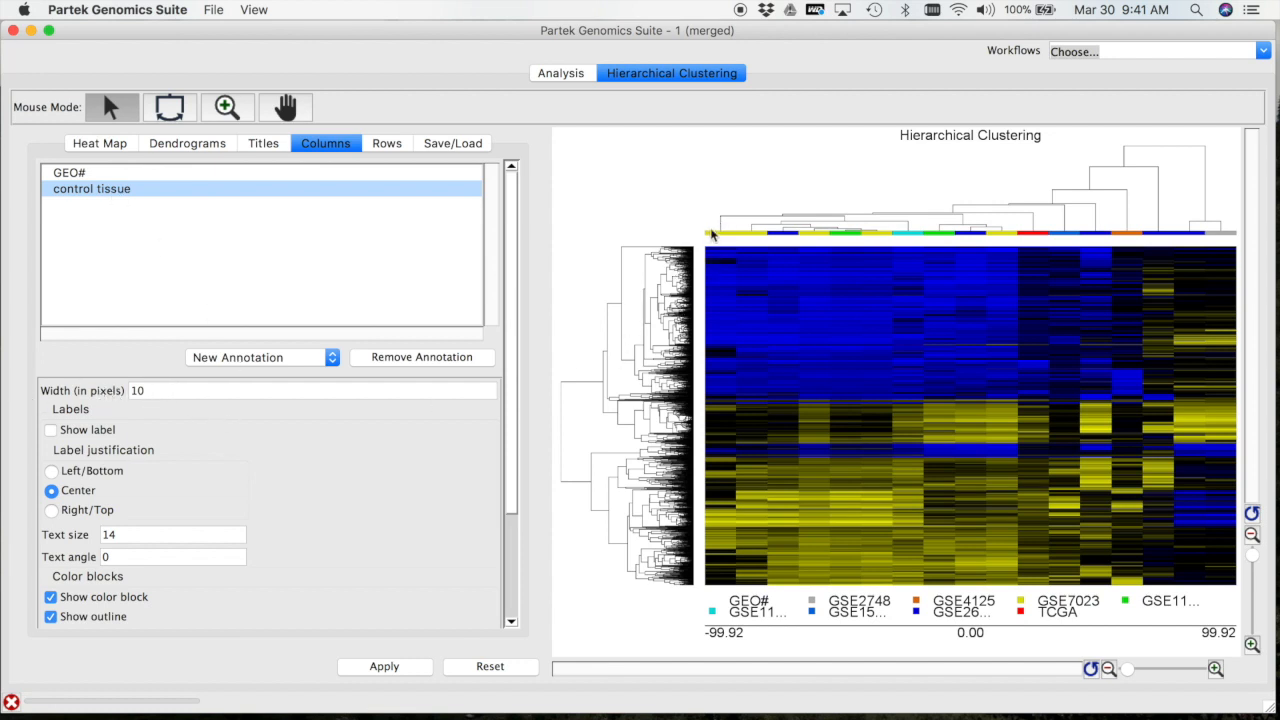
double_click(157, 390)
text(22)
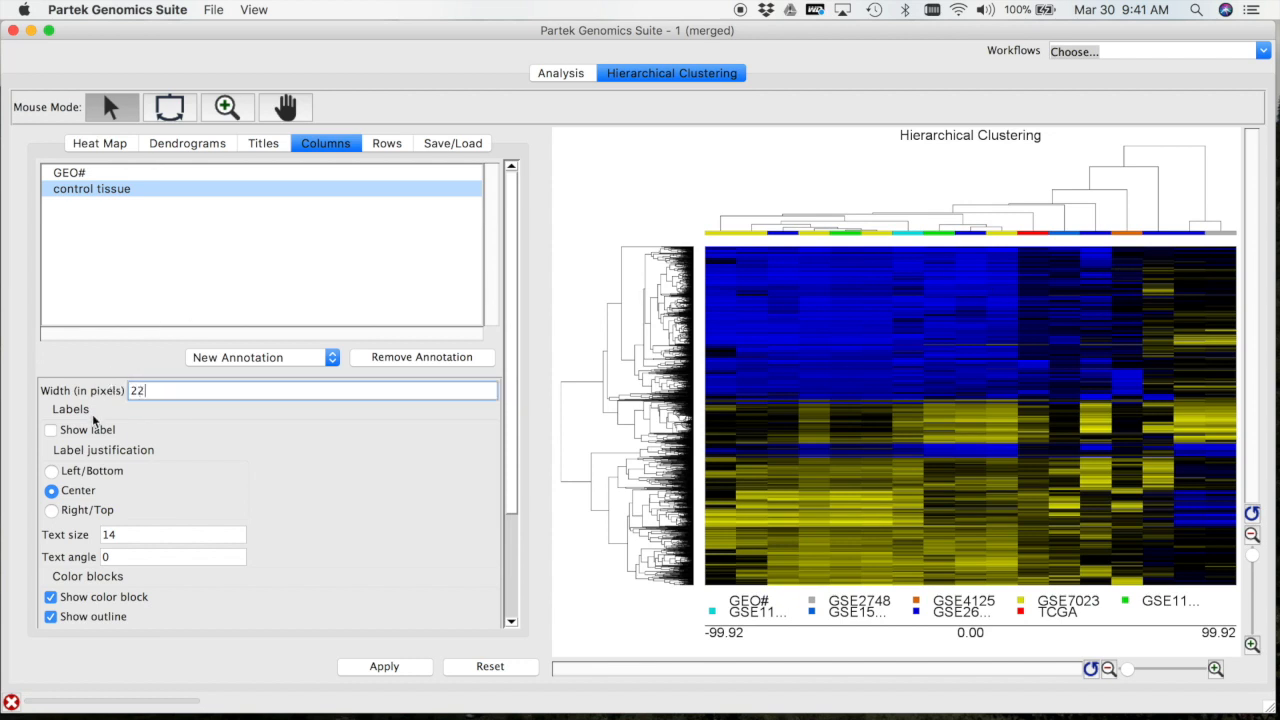
click(49, 429)
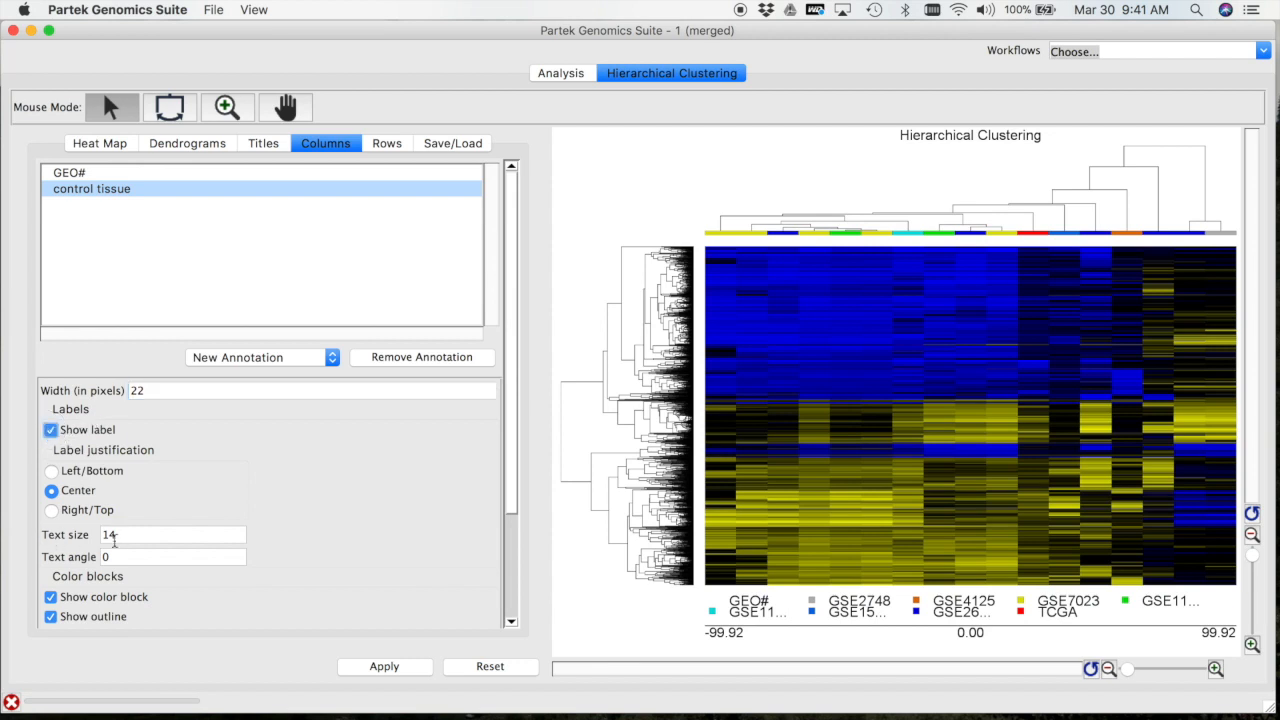
drag(131, 537, 82, 533)
text(2)
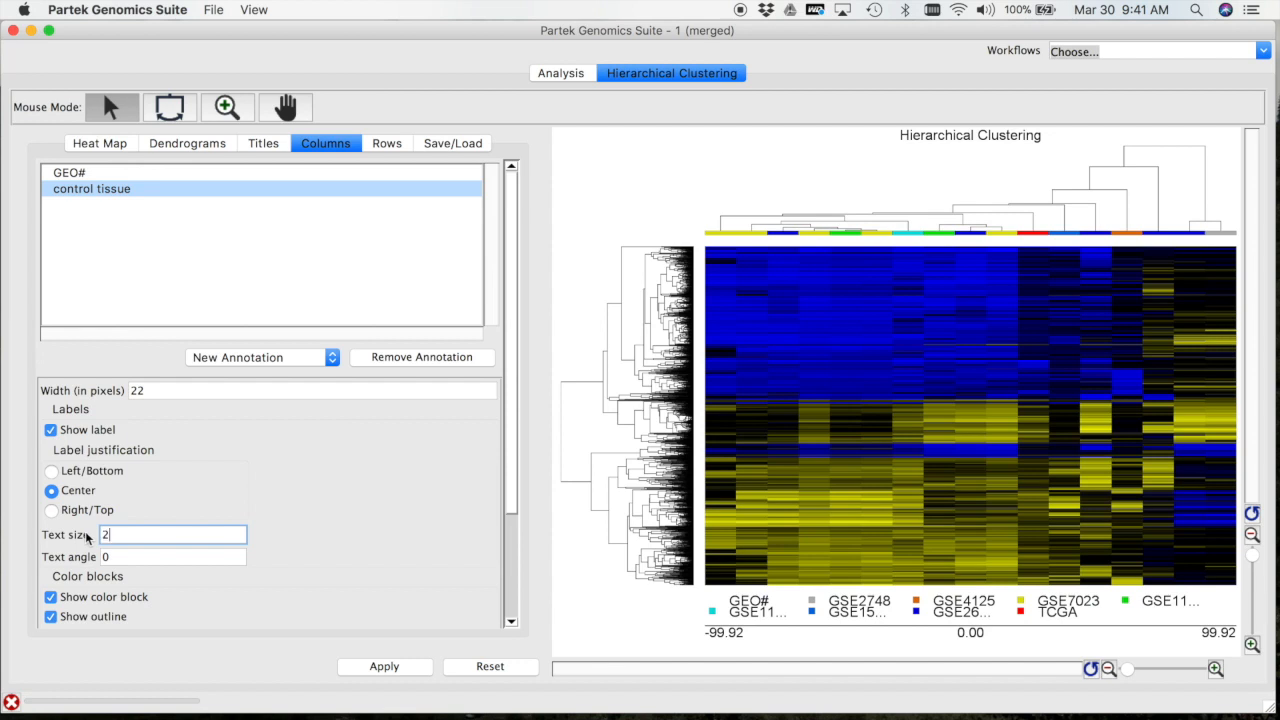
text(0)
Color the control tissue categories excellent surv. in Spring green and normal in Snow white
drag(510, 497, 512, 634)
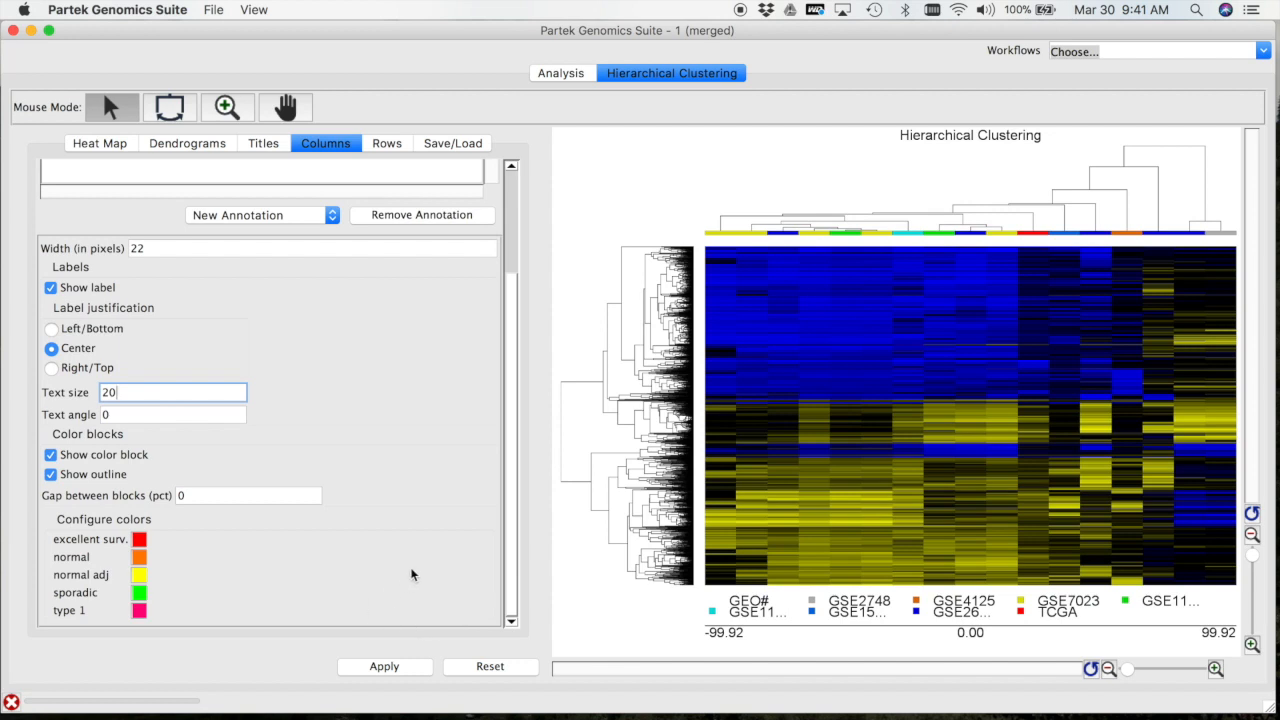
click(140, 542)
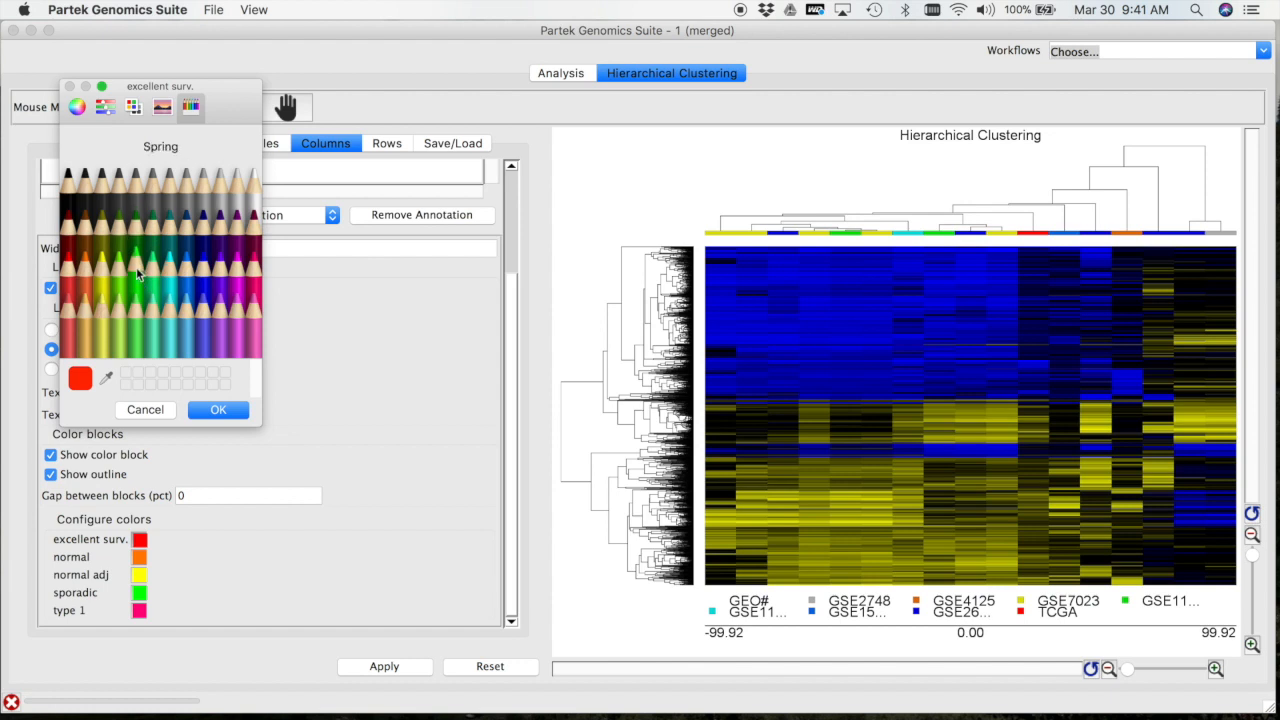
click(136, 267)
click(212, 410)
click(140, 560)
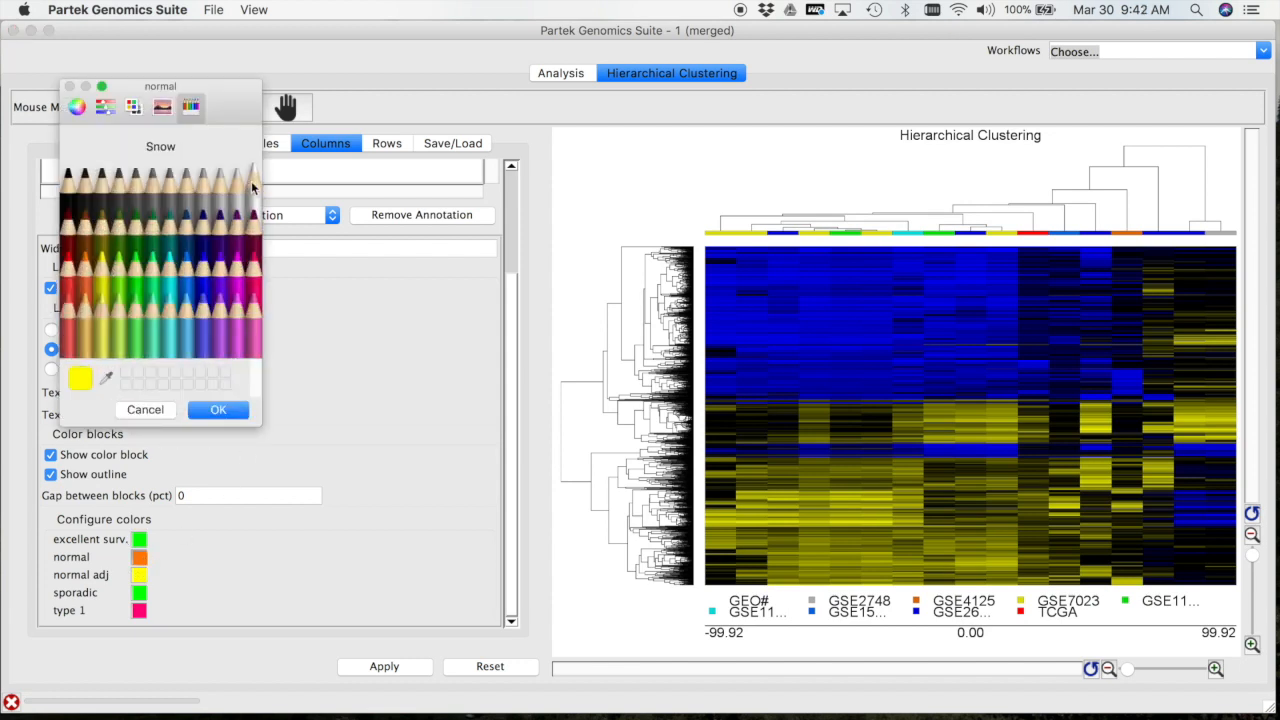
click(252, 178)
click(220, 410)
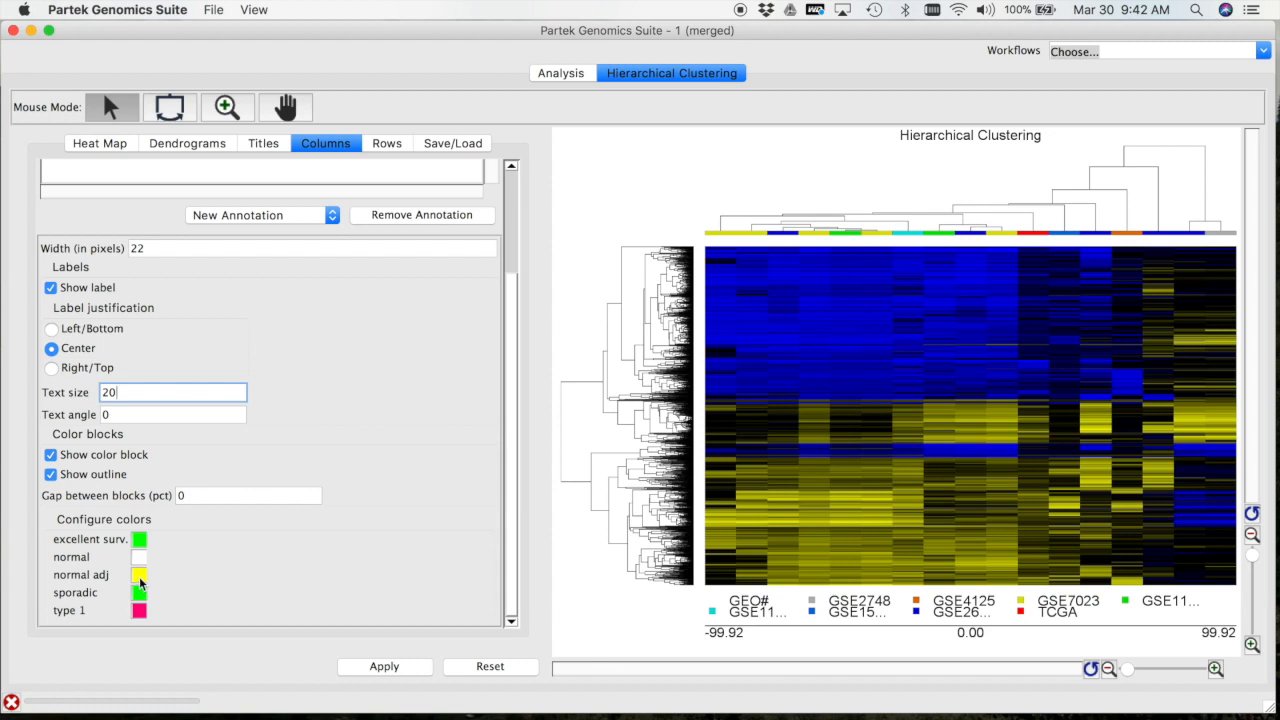
Color the control tissue categories normal adj in gray and sporadic in Strawberry pink
click(139, 577)
click(204, 194)
click(218, 410)
click(140, 594)
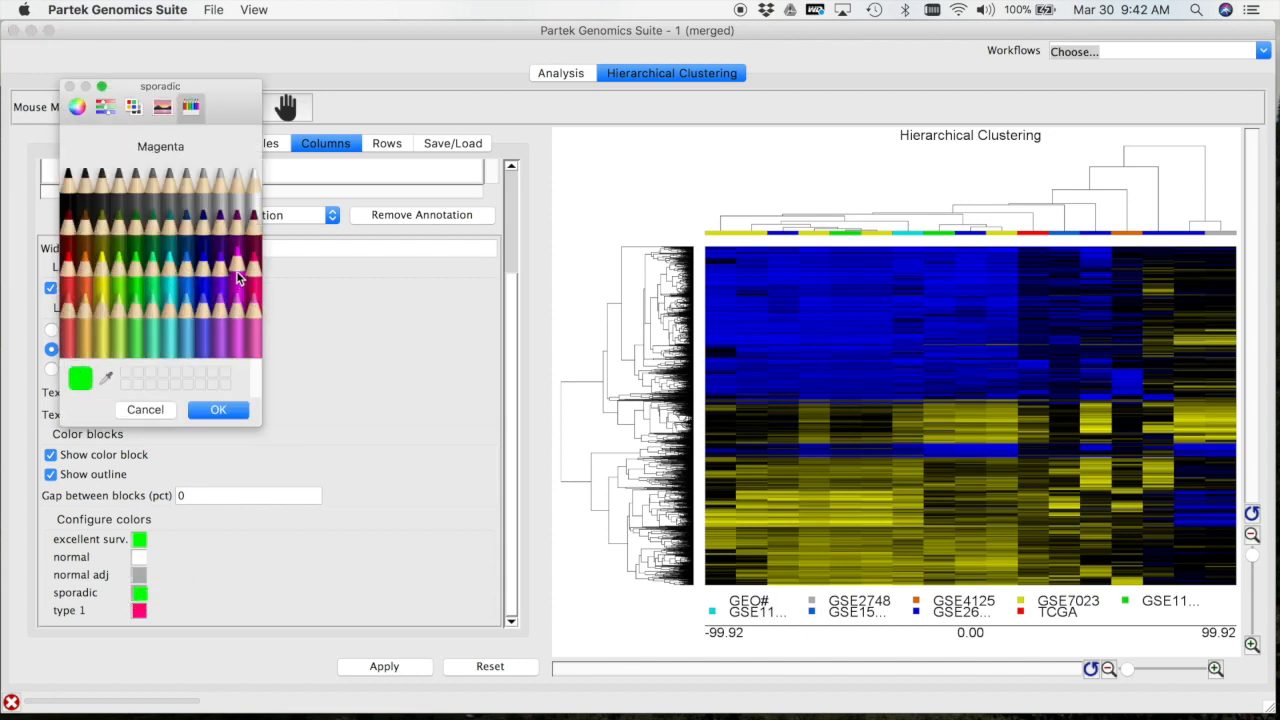
click(255, 281)
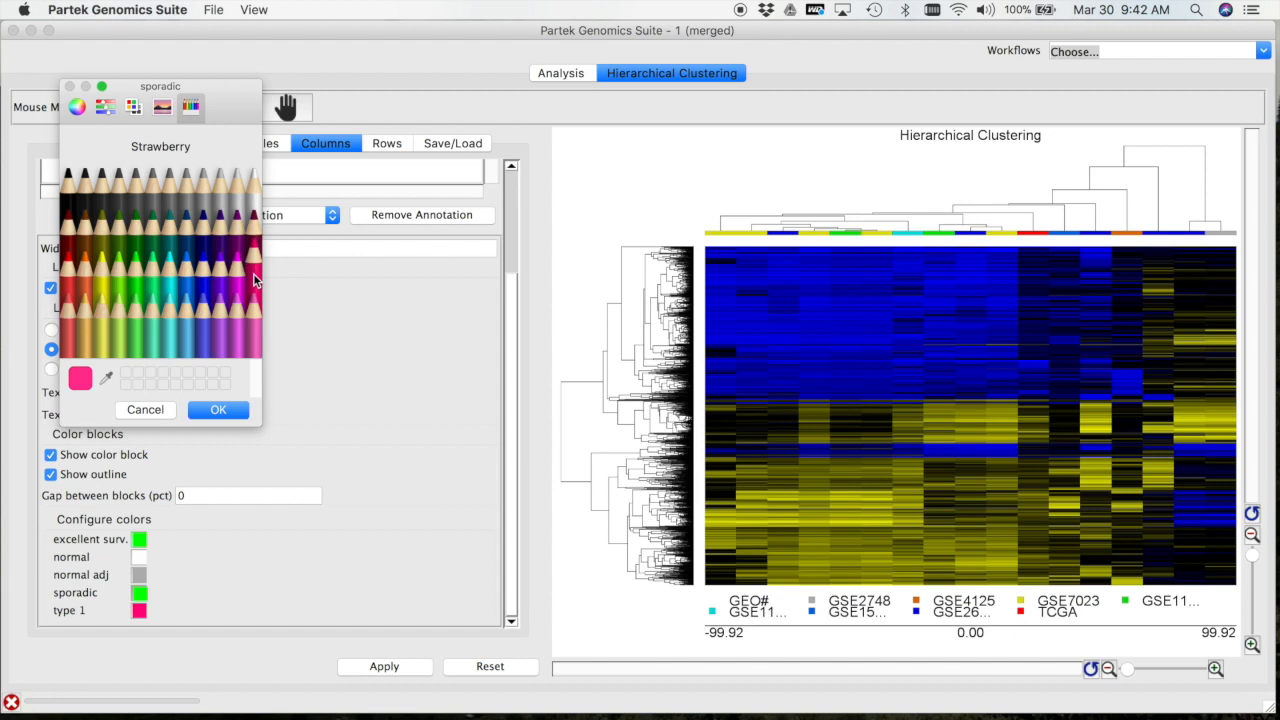
click(217, 414)
click(220, 408)
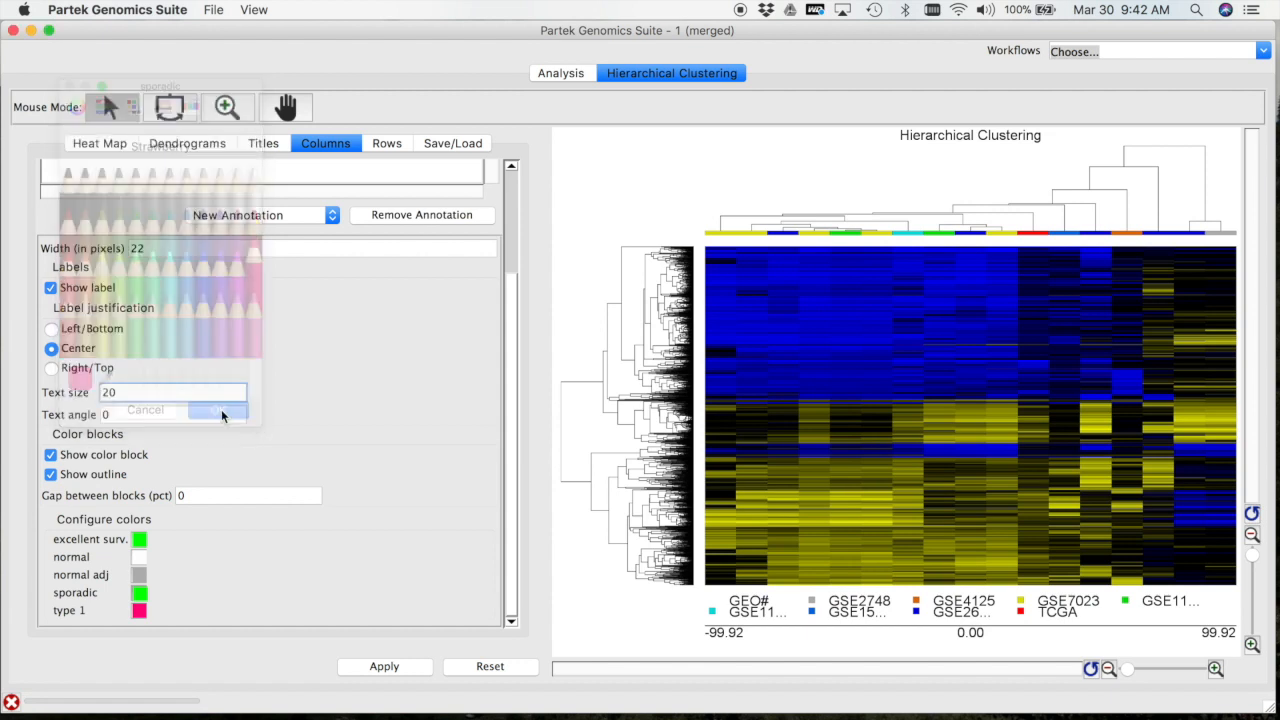
Color the type 1 control tissue category blue and apply the annotation settings to the heat map
click(139, 610)
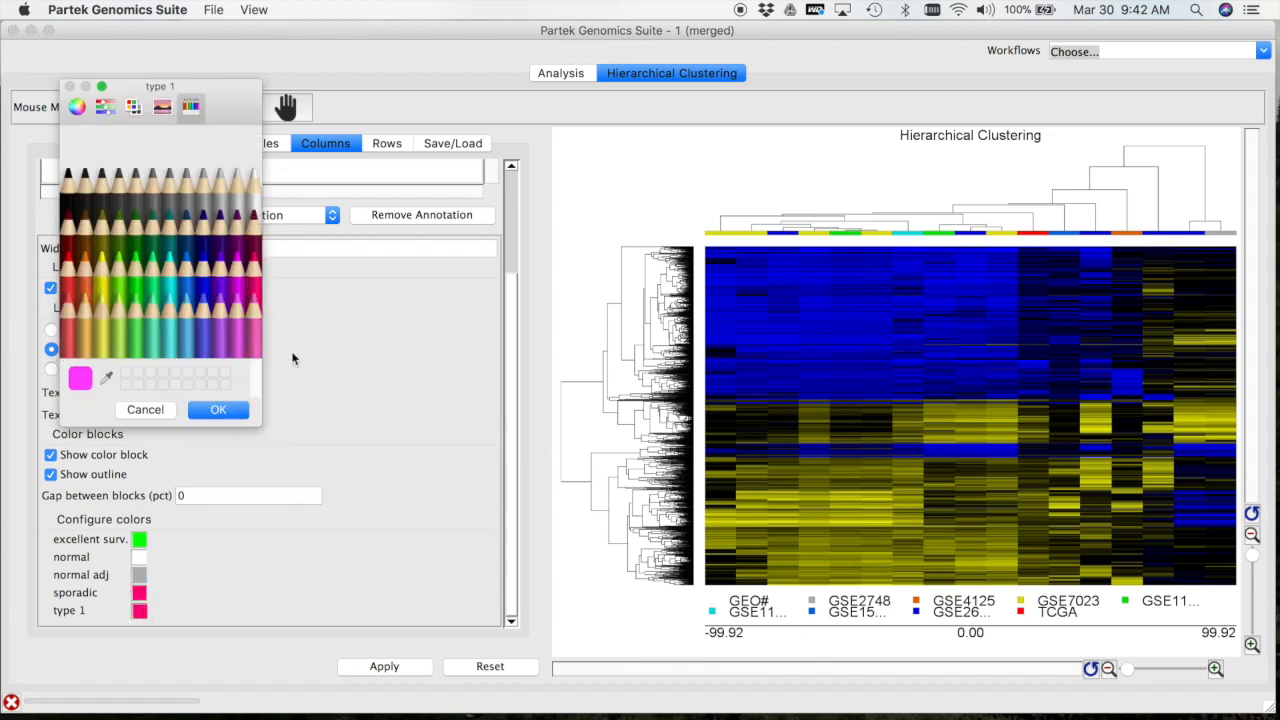
click(206, 270)
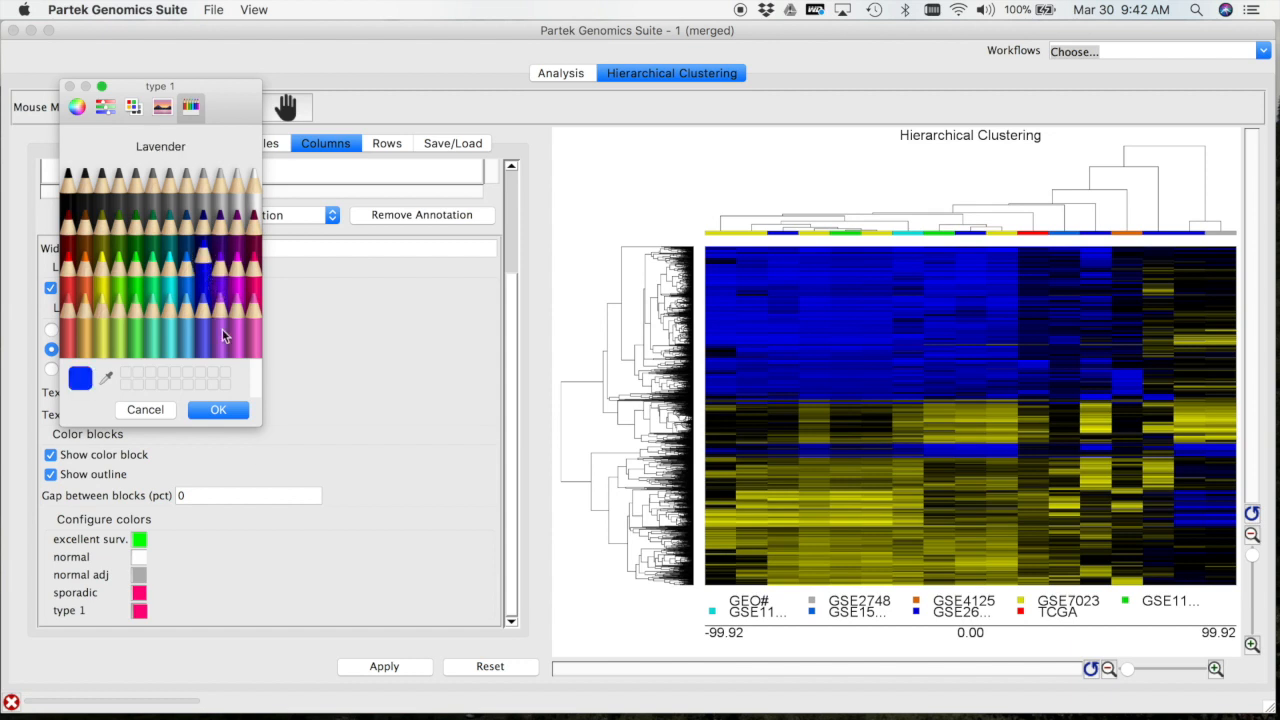
click(225, 409)
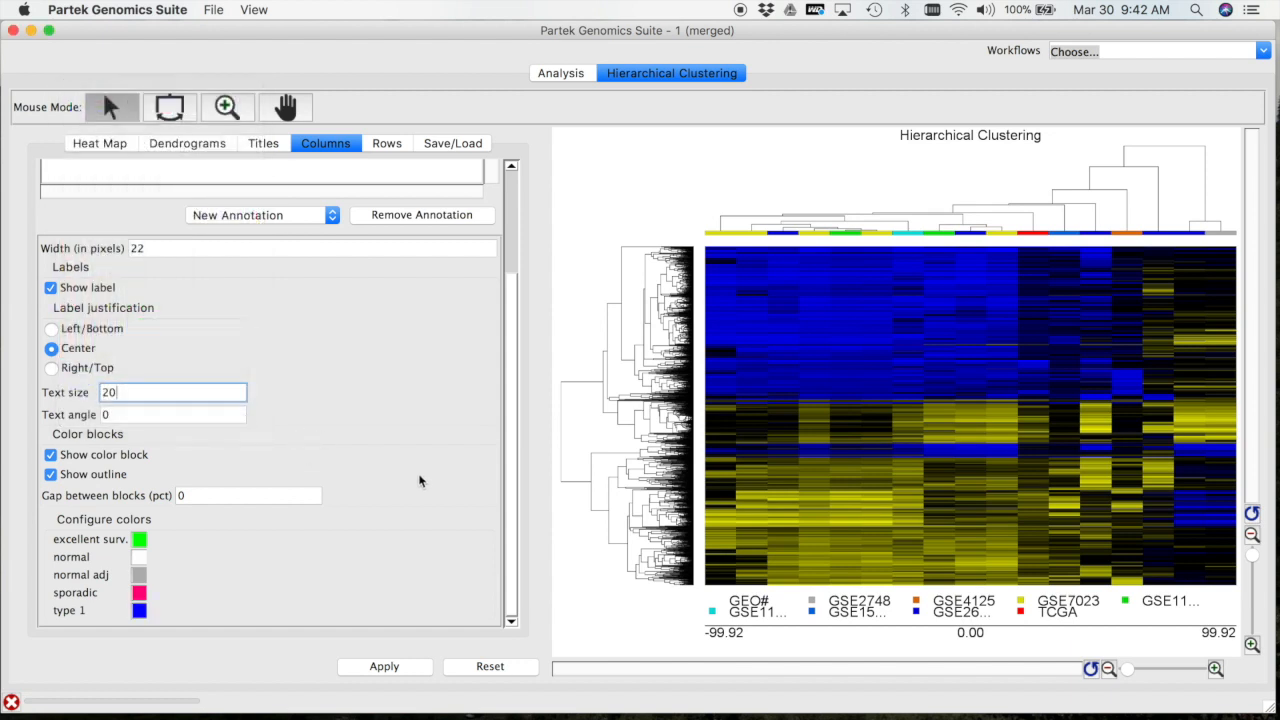
click(414, 667)
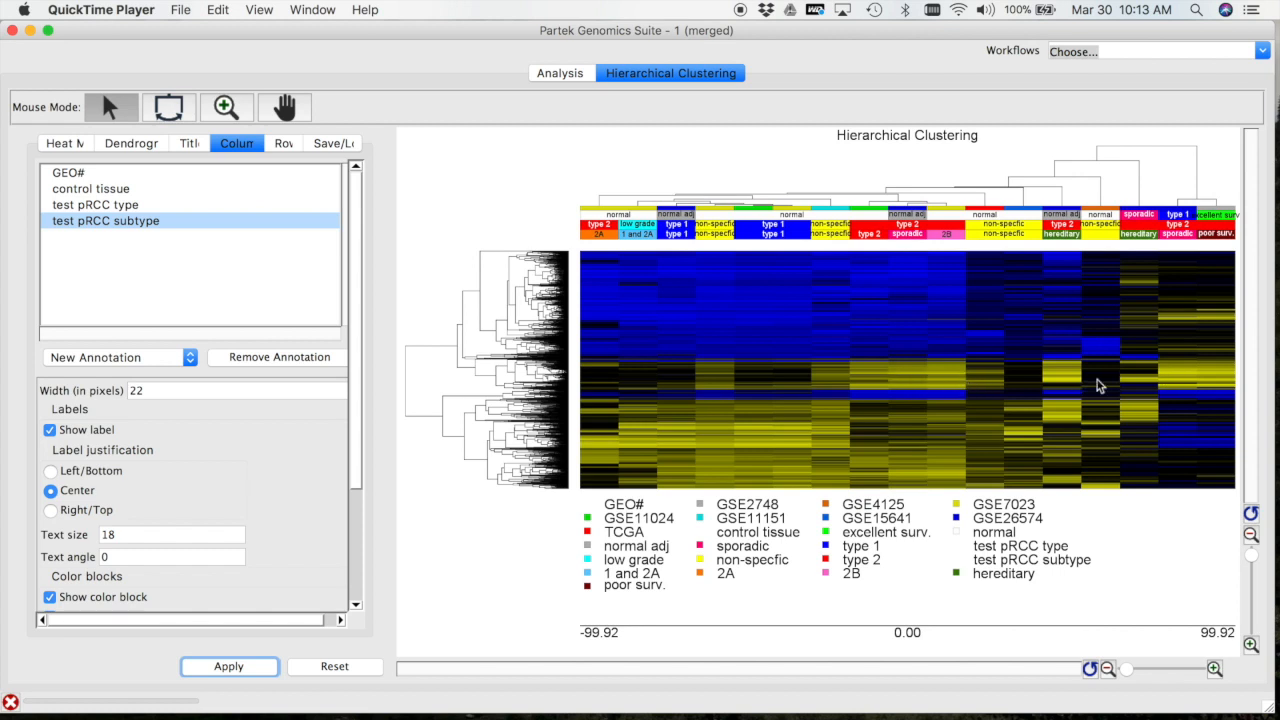
Select the row dendrogram branch for the gene cluster in the middle of the heat map
click(492, 371)
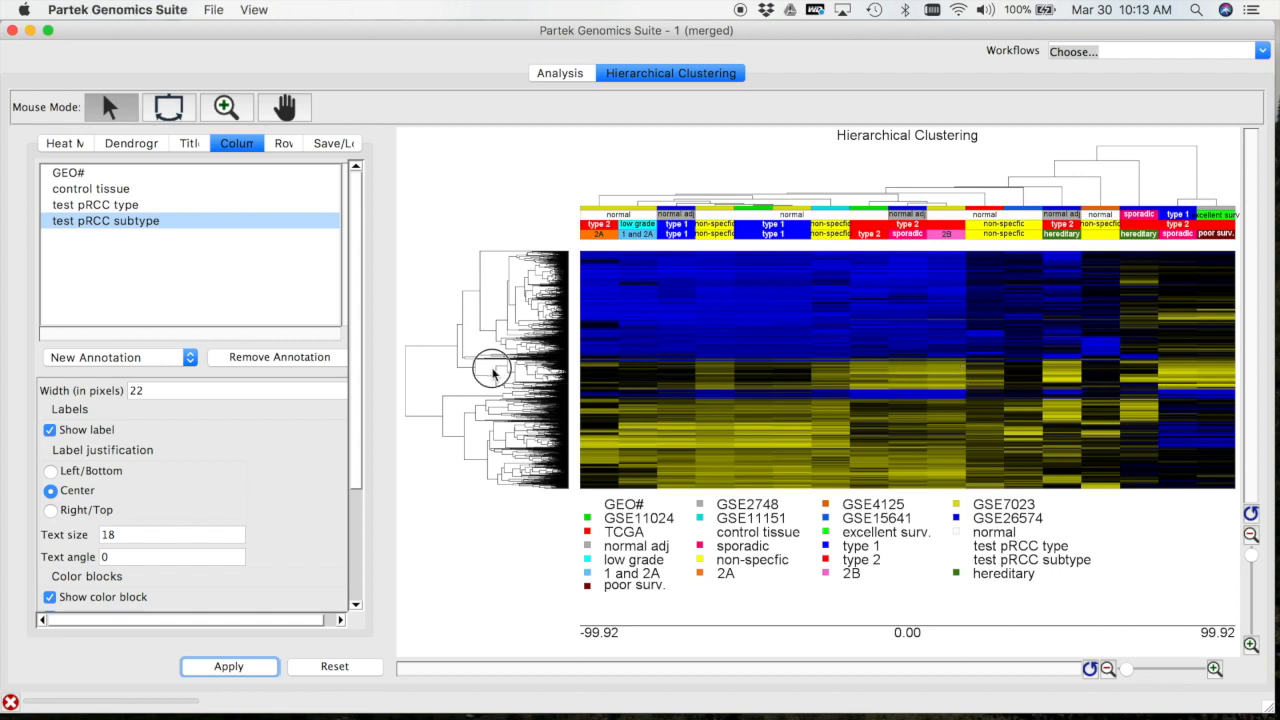